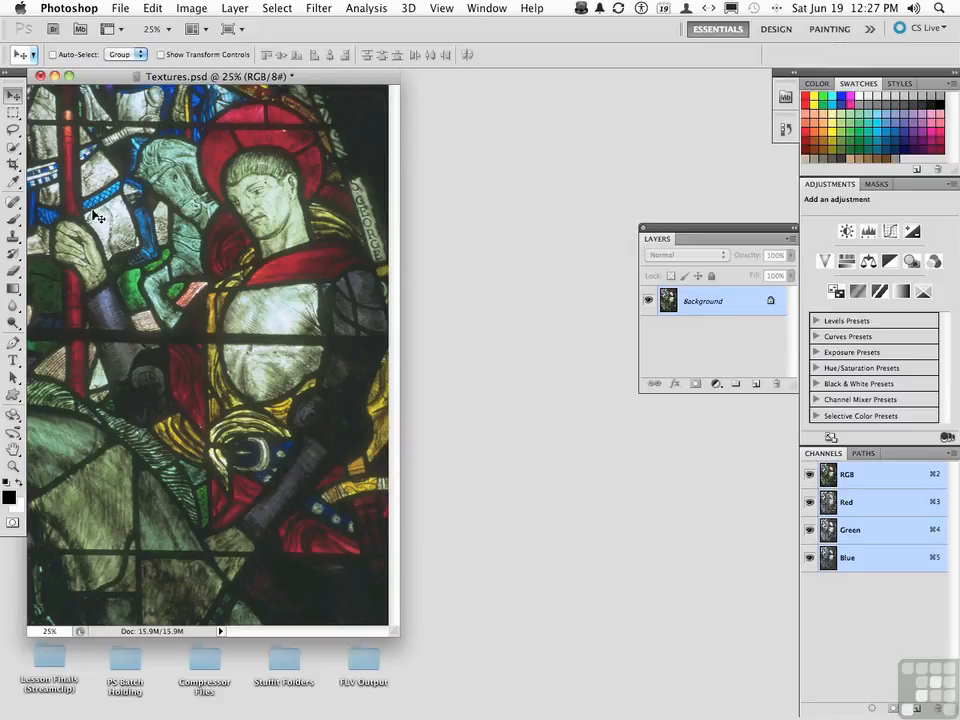
Preview the Glowing Edges filter on the whole image with edge width 7, edge brightness 11 and smoothness 10, and discard it
click(310, 9)
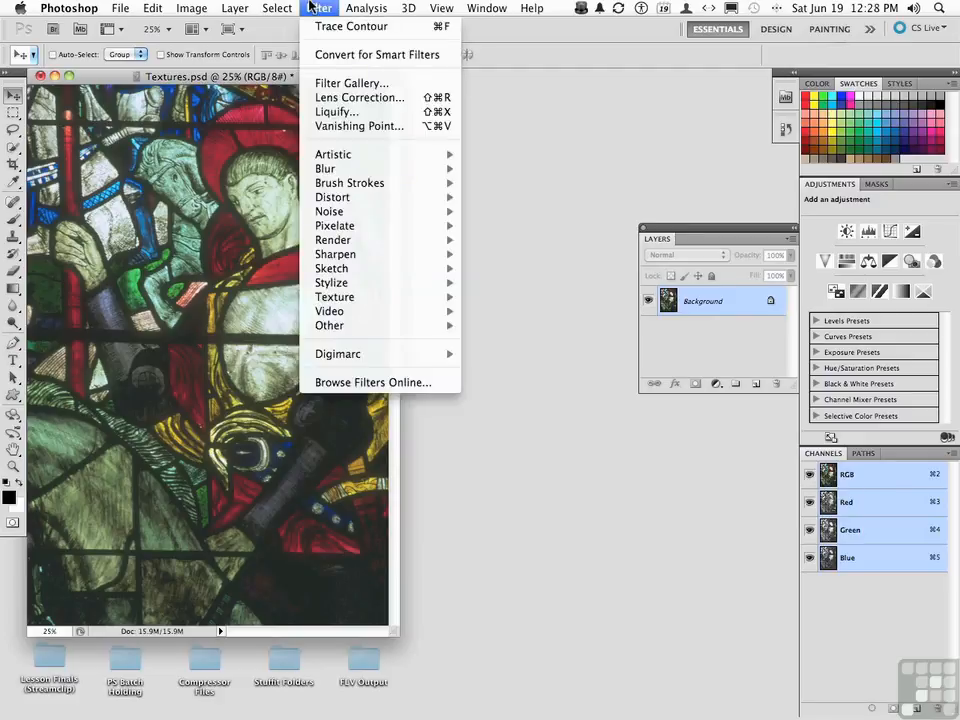
click(352, 85)
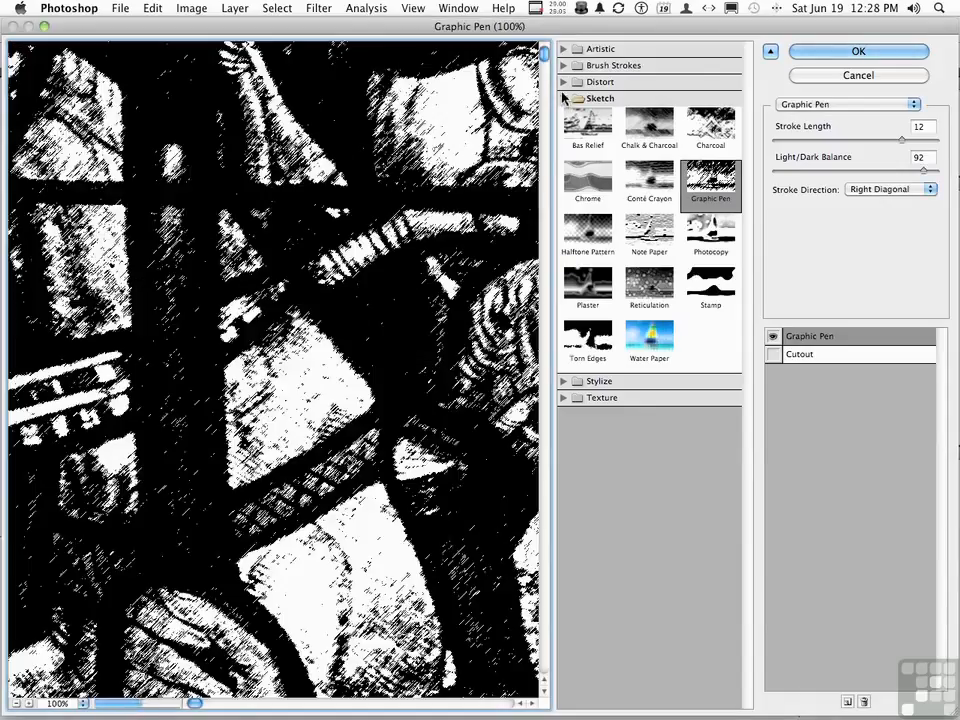
click(563, 99)
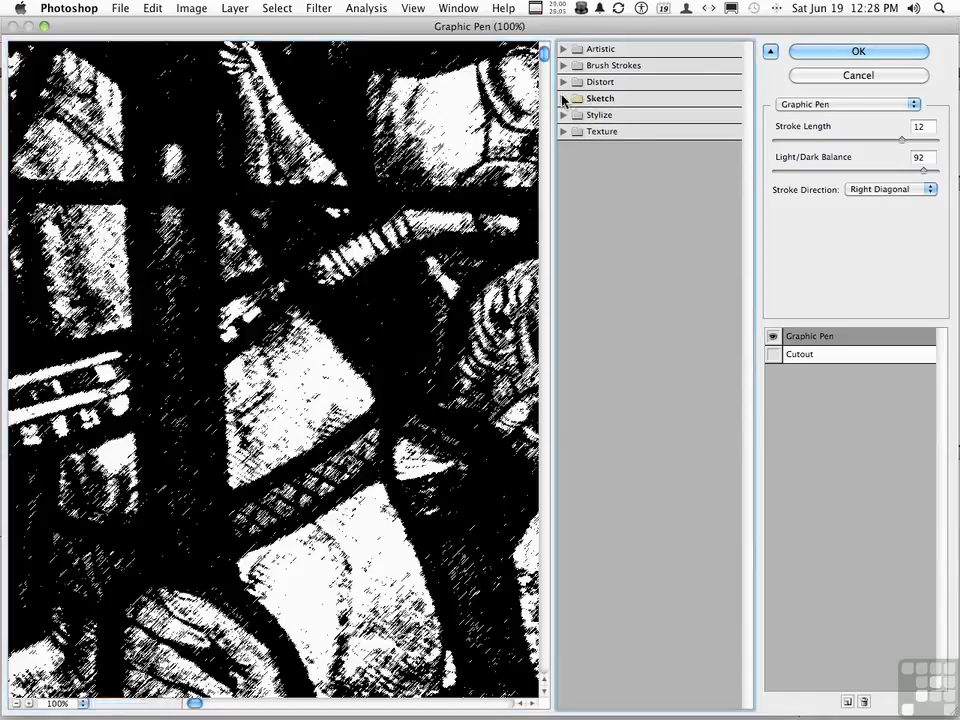
click(564, 115)
click(590, 143)
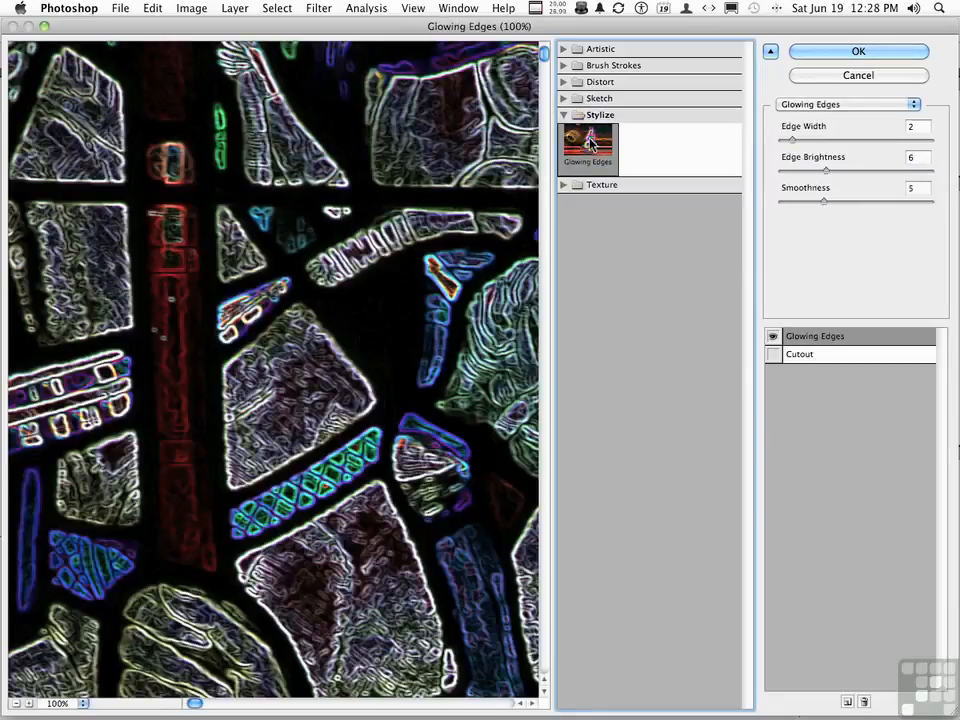
click(84, 704)
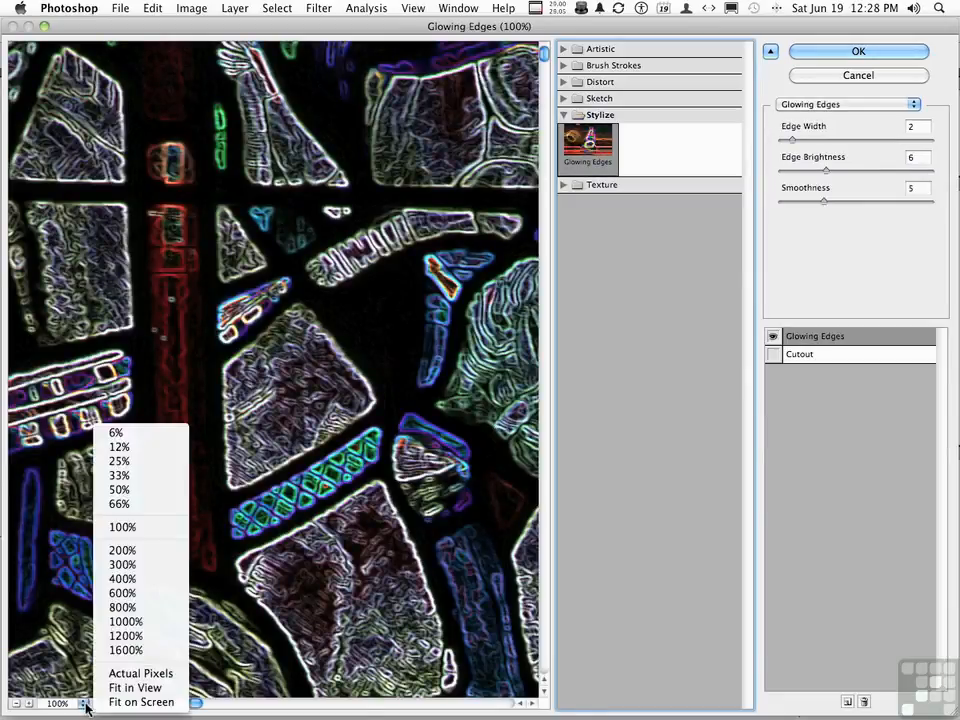
click(118, 687)
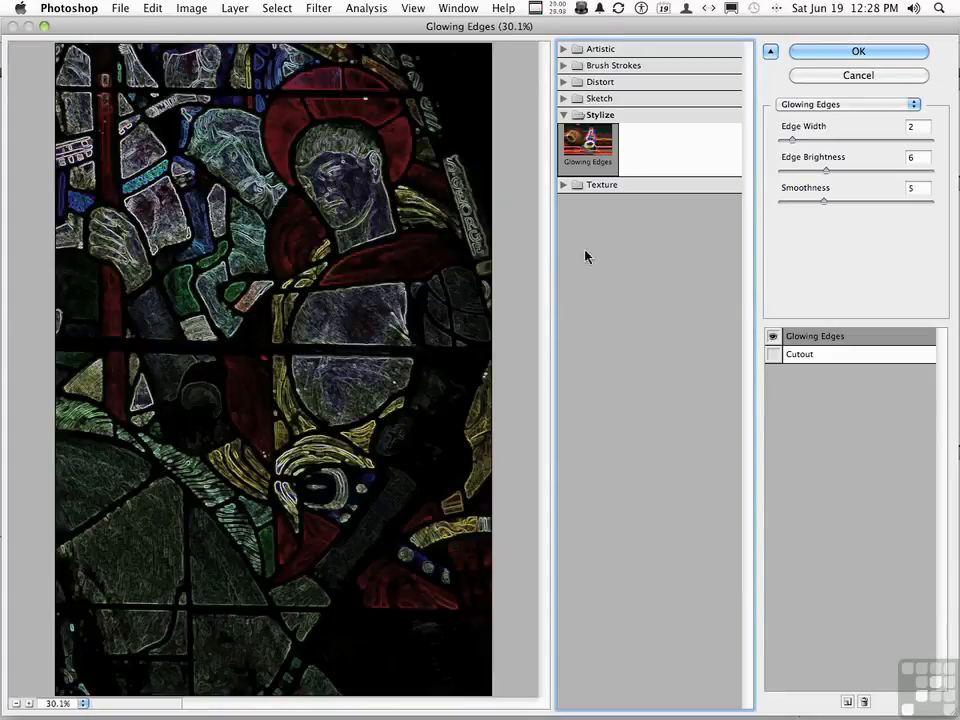
drag(789, 141, 852, 143)
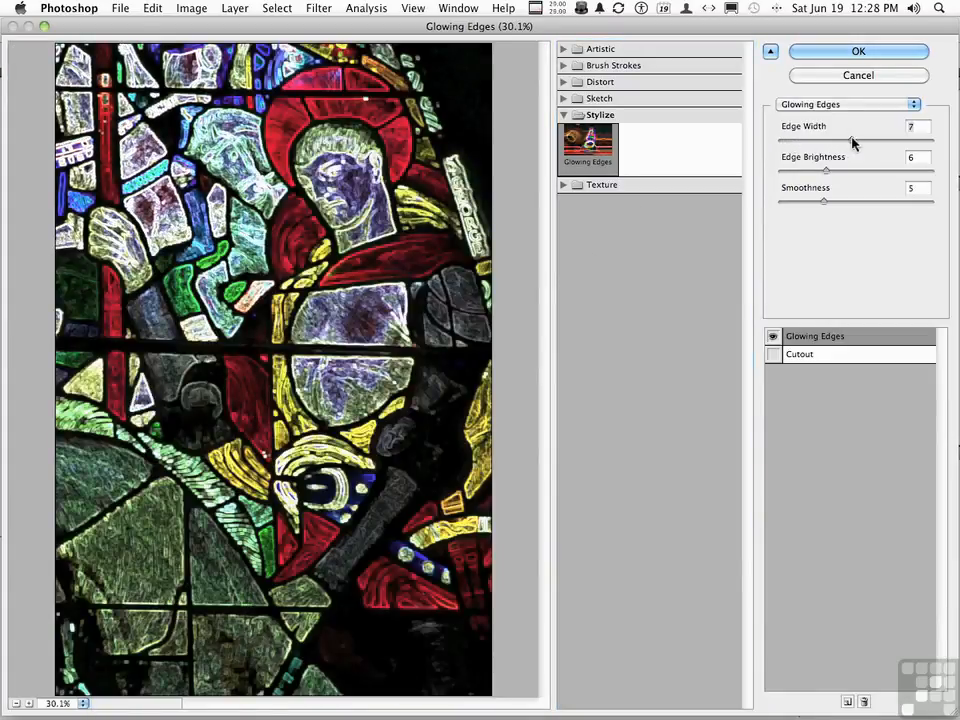
drag(824, 175, 873, 206)
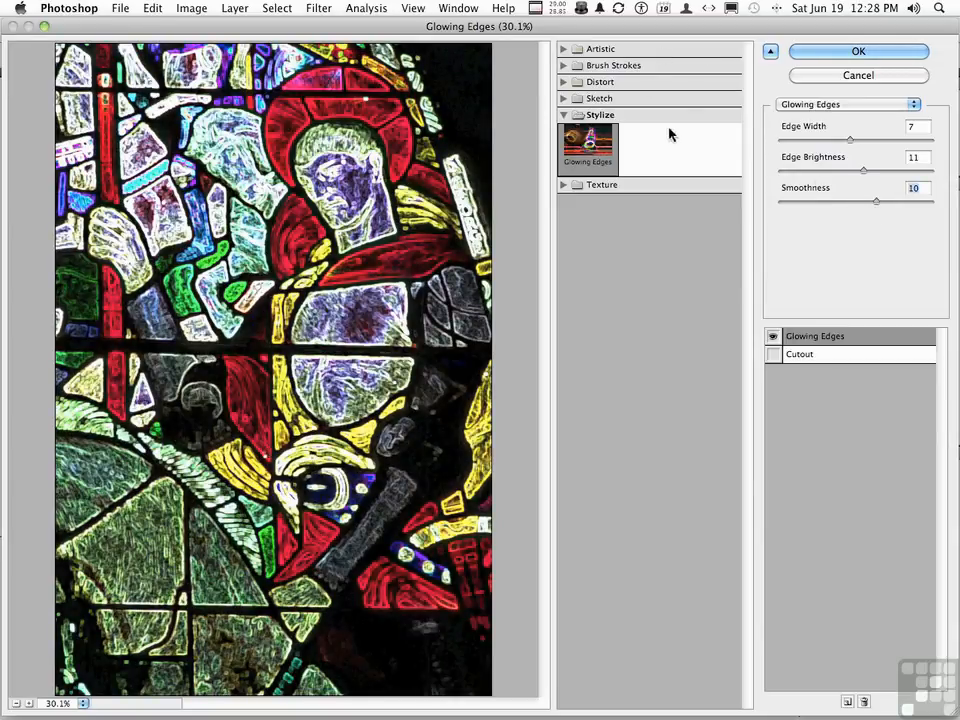
click(835, 76)
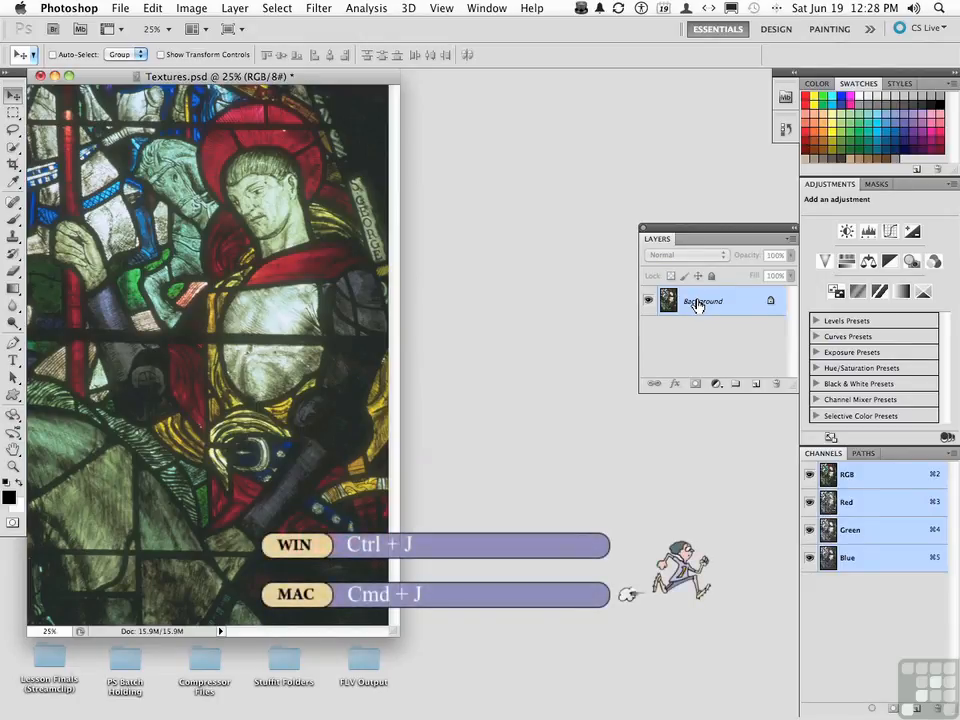
Duplicate the Background layer
key(super+j)
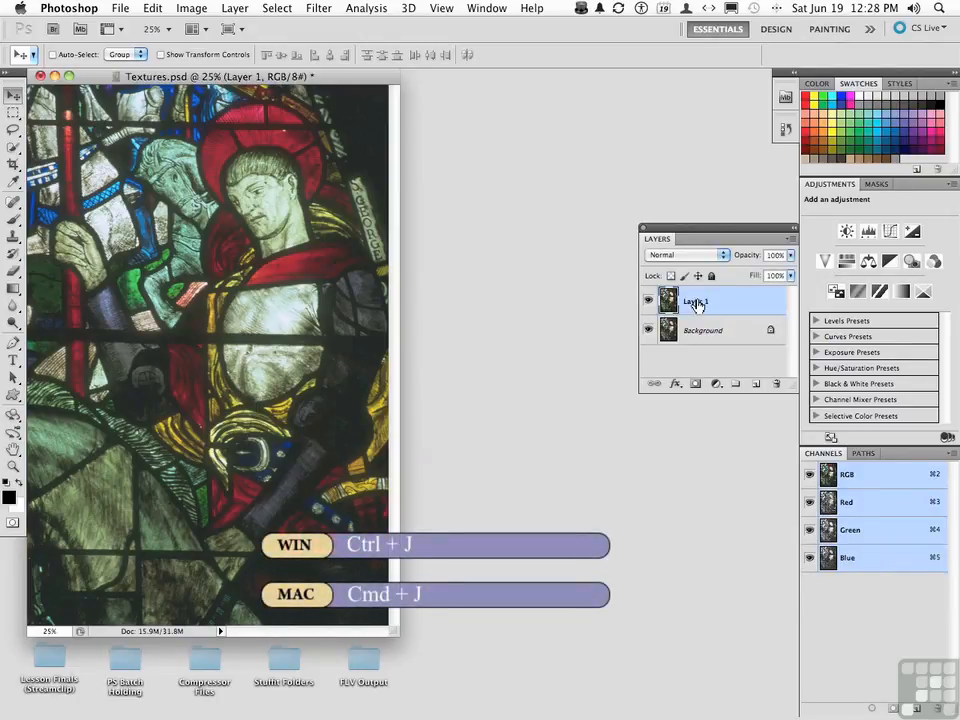
Try the Emboss filter on the duplicate layer with angle 118°, height 7 pixels and amount 90%, and undo it
click(316, 8)
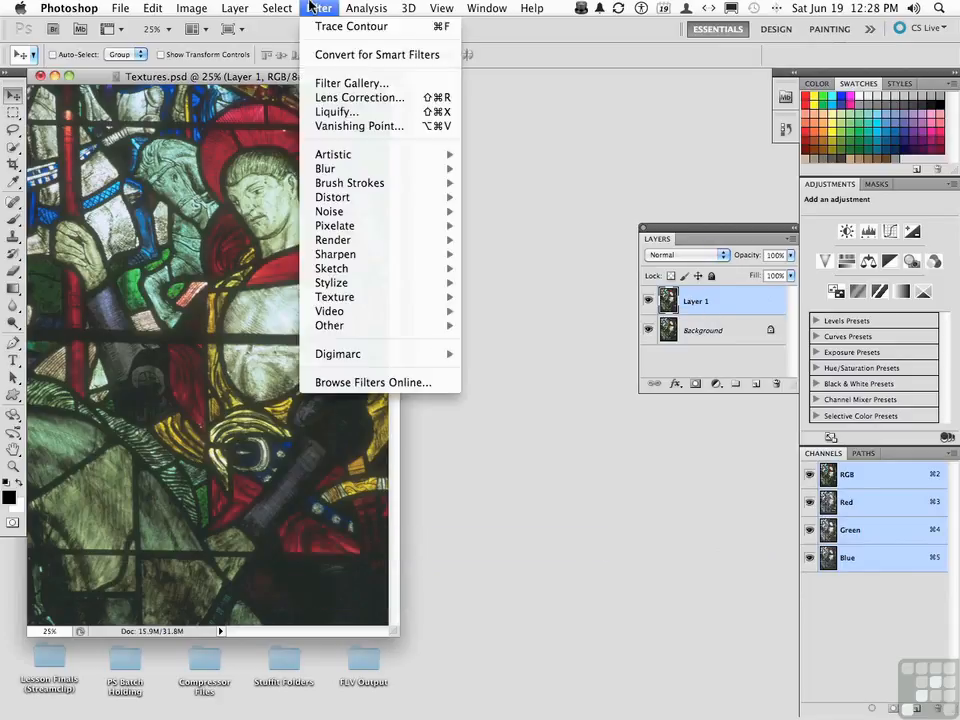
mouse_move(346, 289)
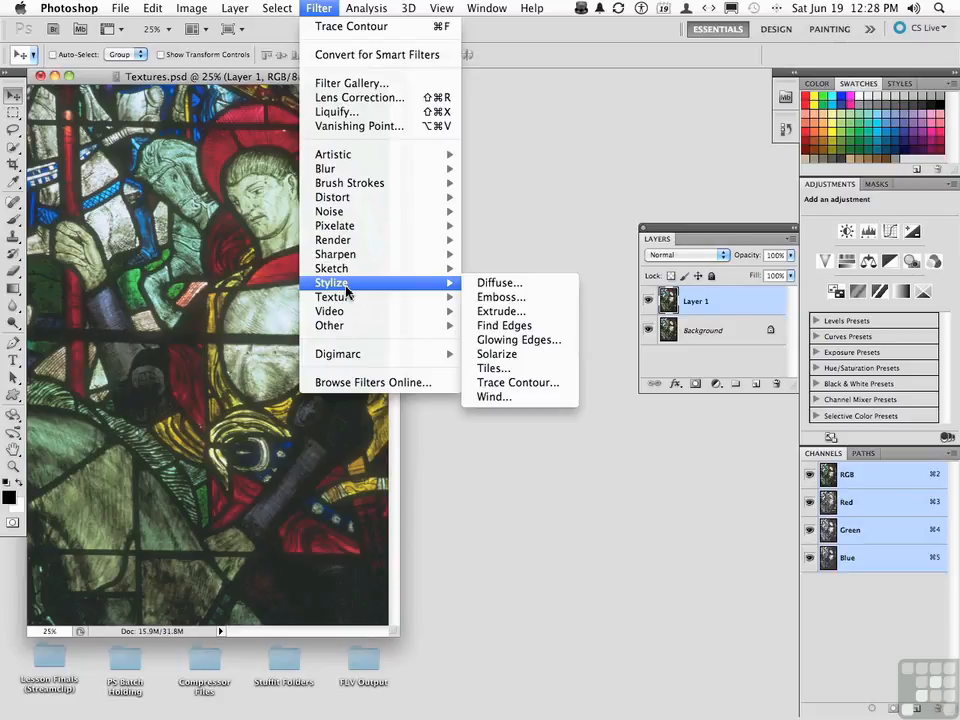
click(479, 297)
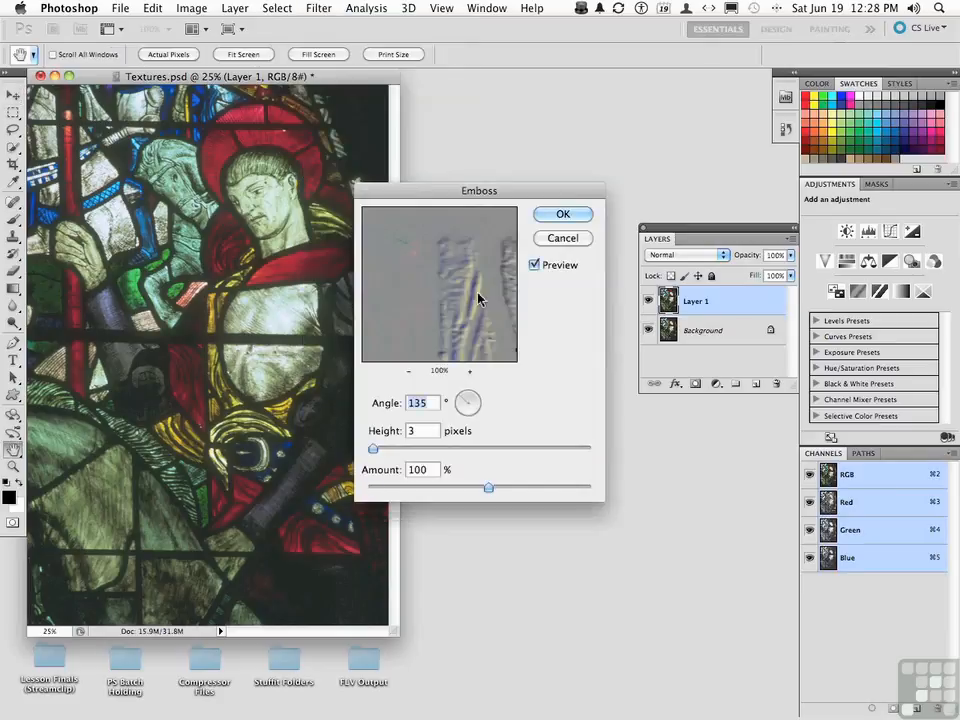
click(460, 400)
drag(460, 401, 465, 396)
drag(373, 448, 381, 449)
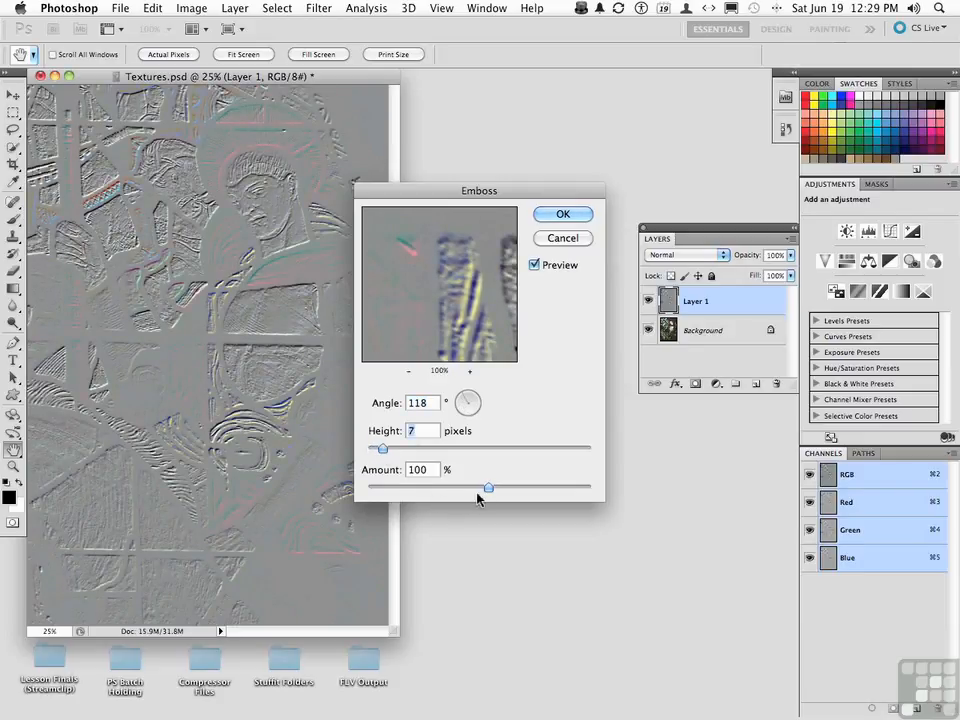
mouse_move(488, 488)
mouse_down()
mouse_move(455, 490)
mouse_move(478, 491)
mouse_up()
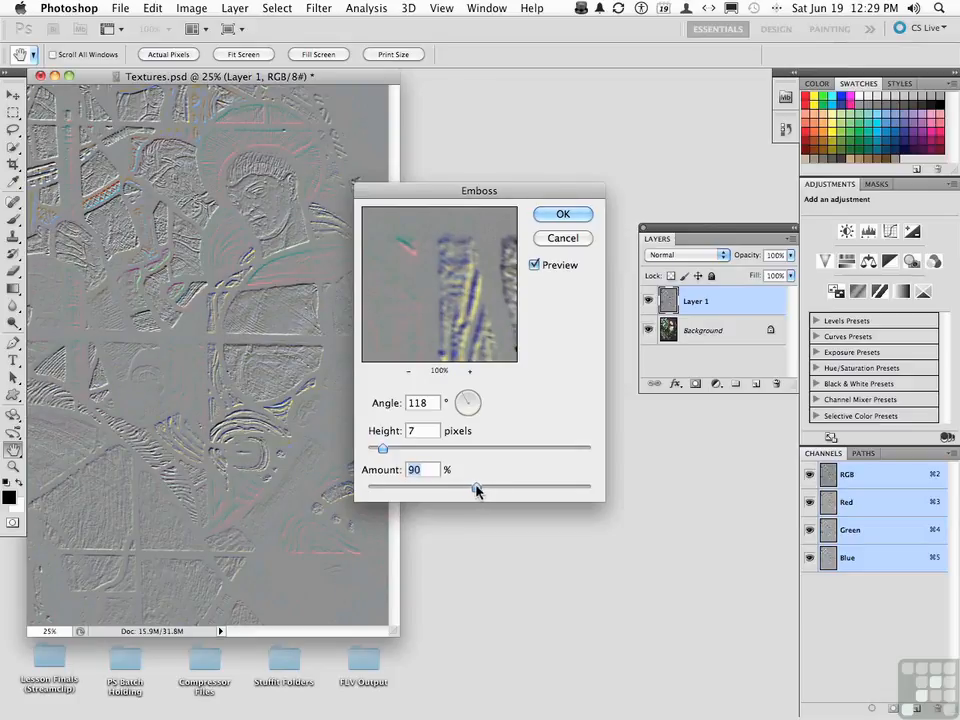
click(567, 215)
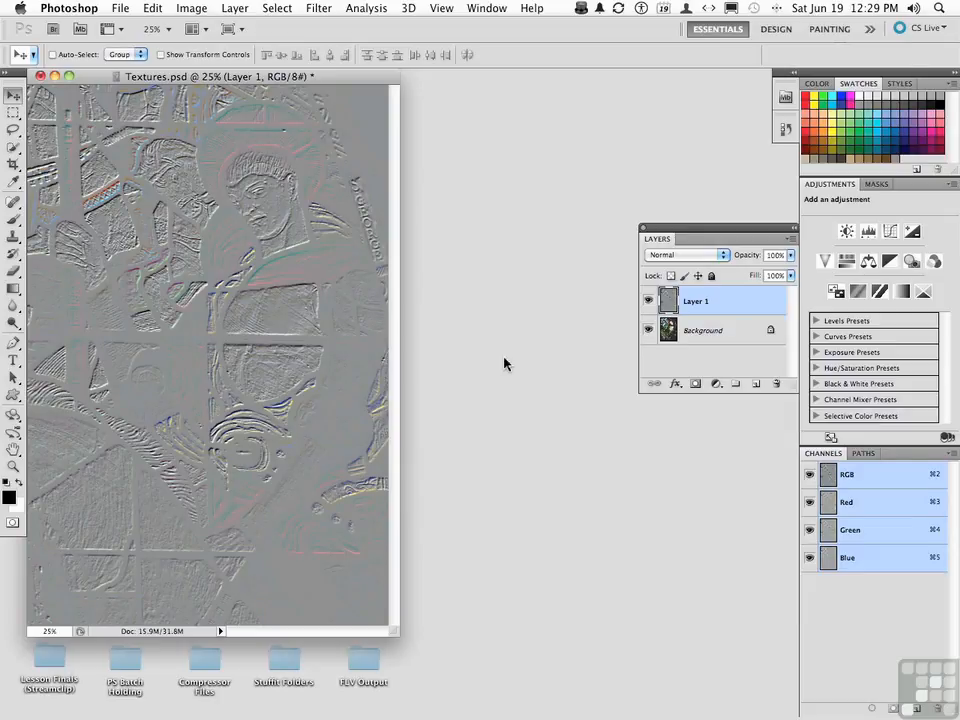
key(super+z)
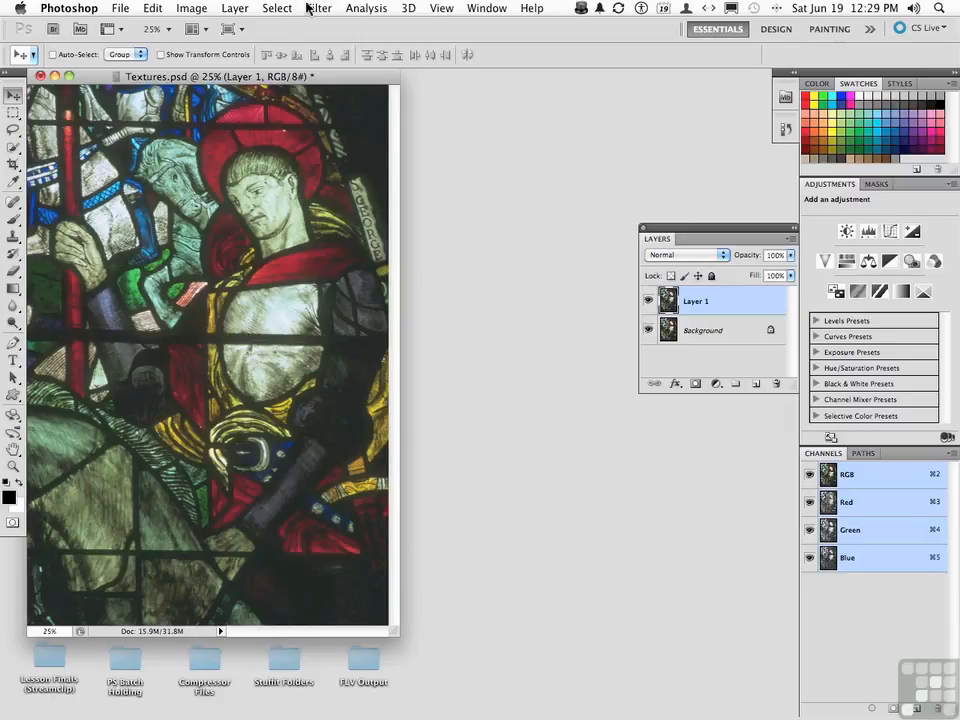
Try the Find Edges filter on the duplicate layer and undo it
click(318, 8)
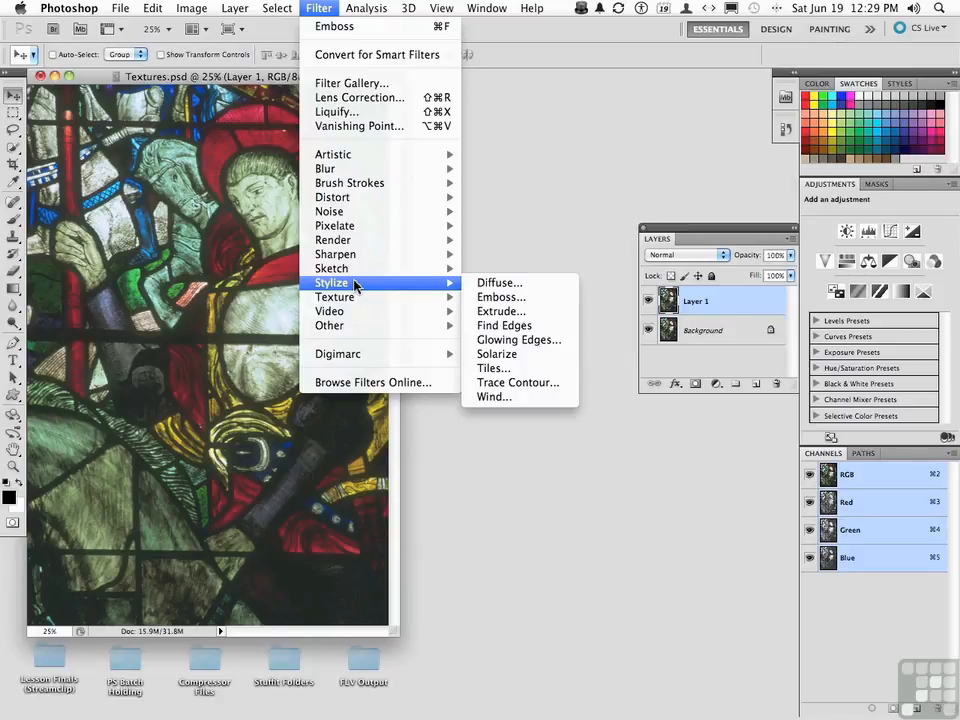
click(541, 326)
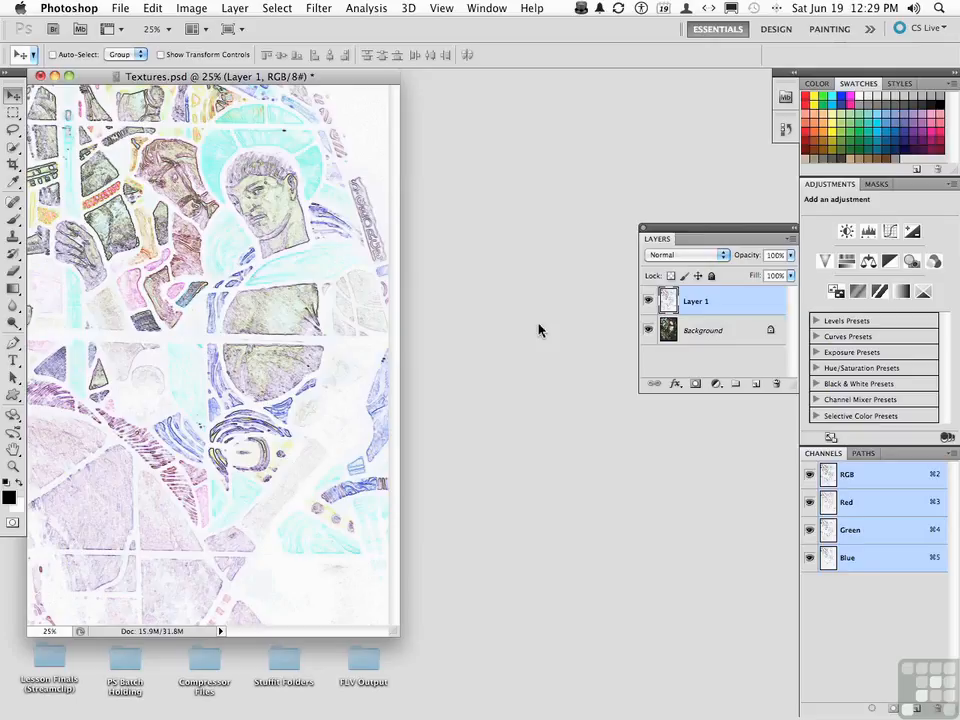
key(super+z)
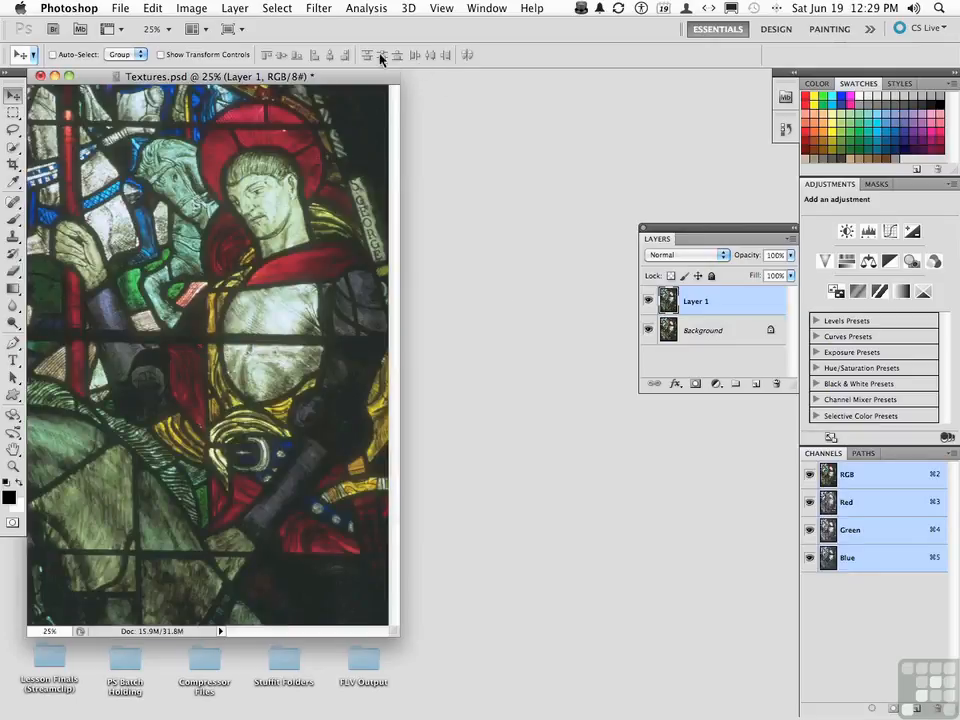
Try the Tiles filter on the duplicate layer with the number of tiles set to 20, and undo it
click(318, 8)
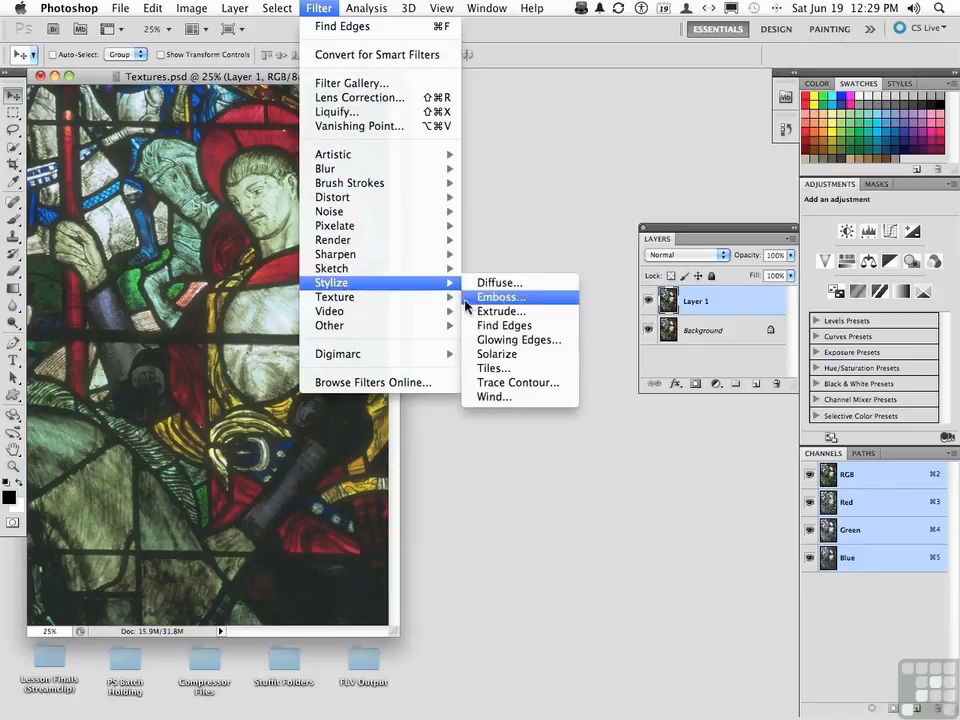
click(494, 368)
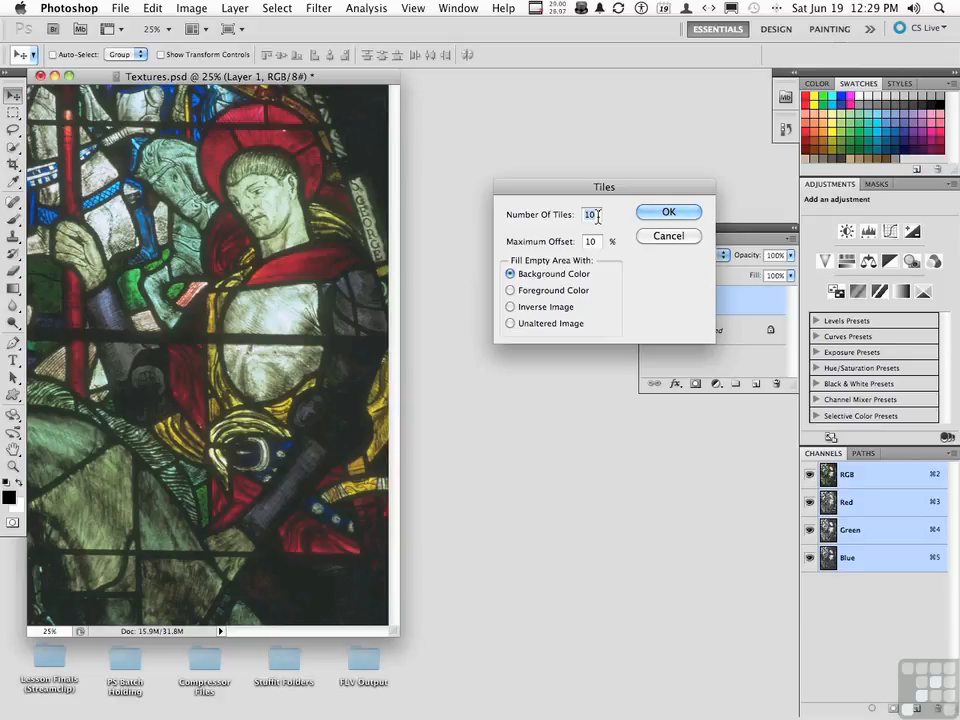
text(20)
click(668, 212)
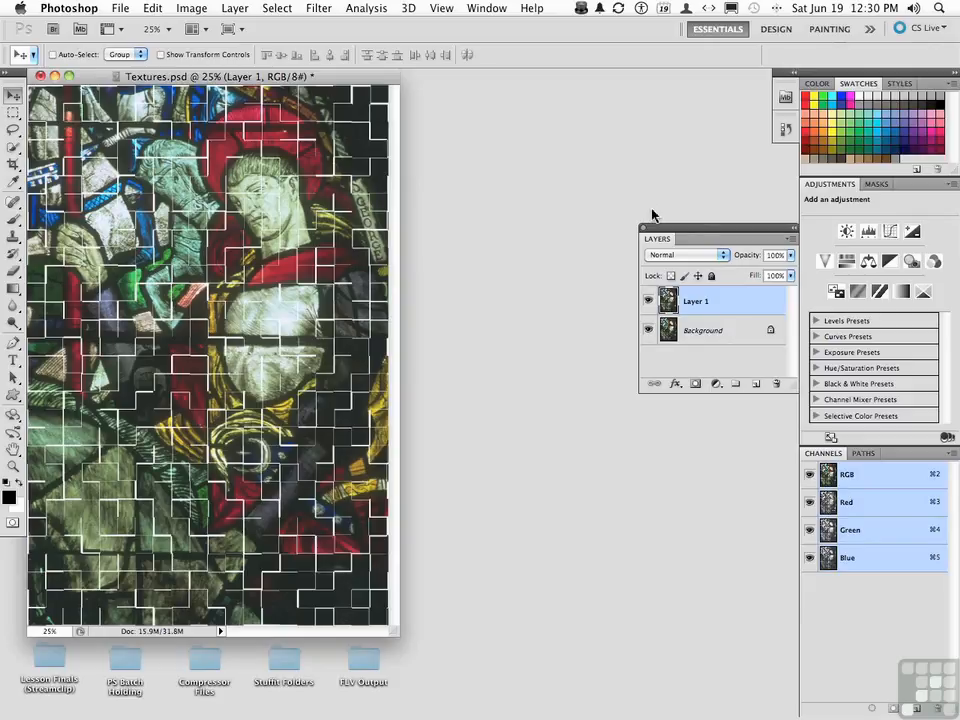
key(super+z)
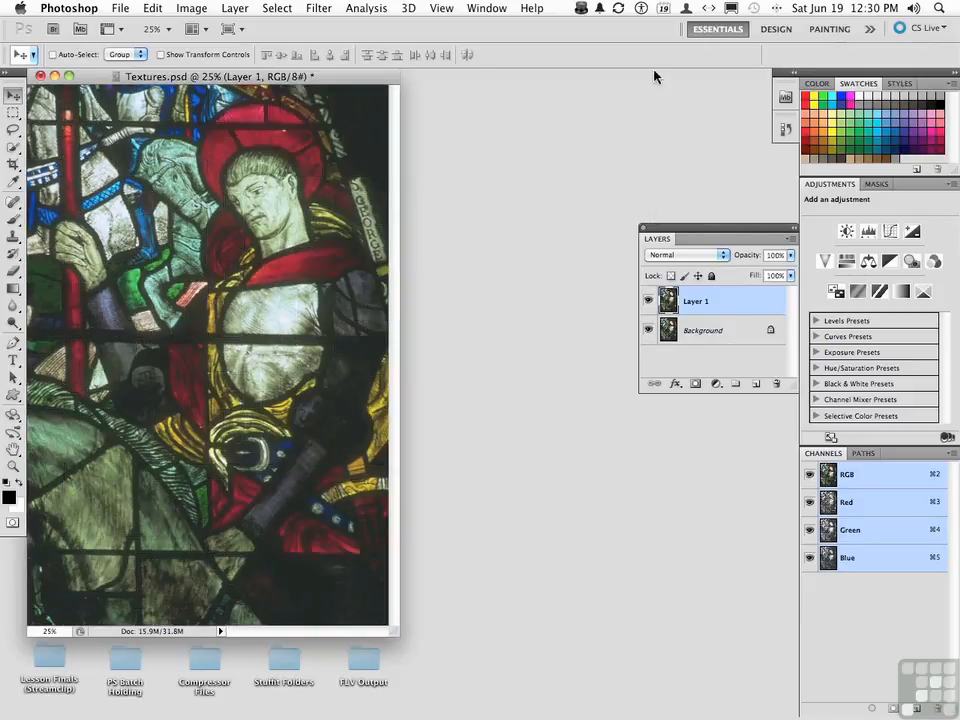
Apply the Trace Contour filter to the duplicate layer with level 119 and the Upper edge option
click(318, 8)
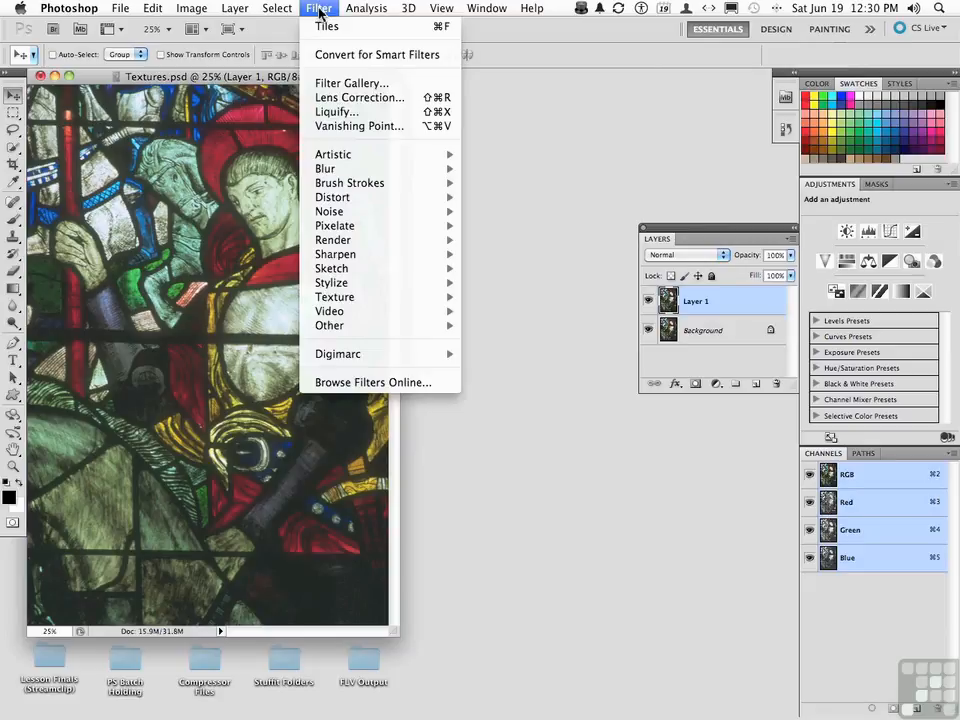
mouse_move(363, 285)
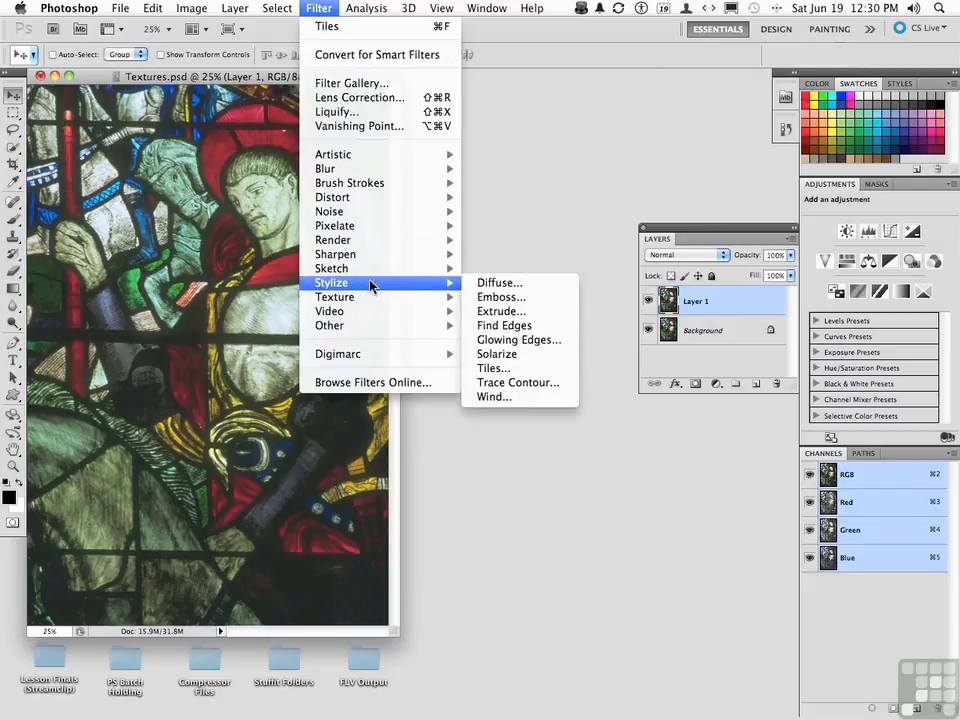
click(510, 383)
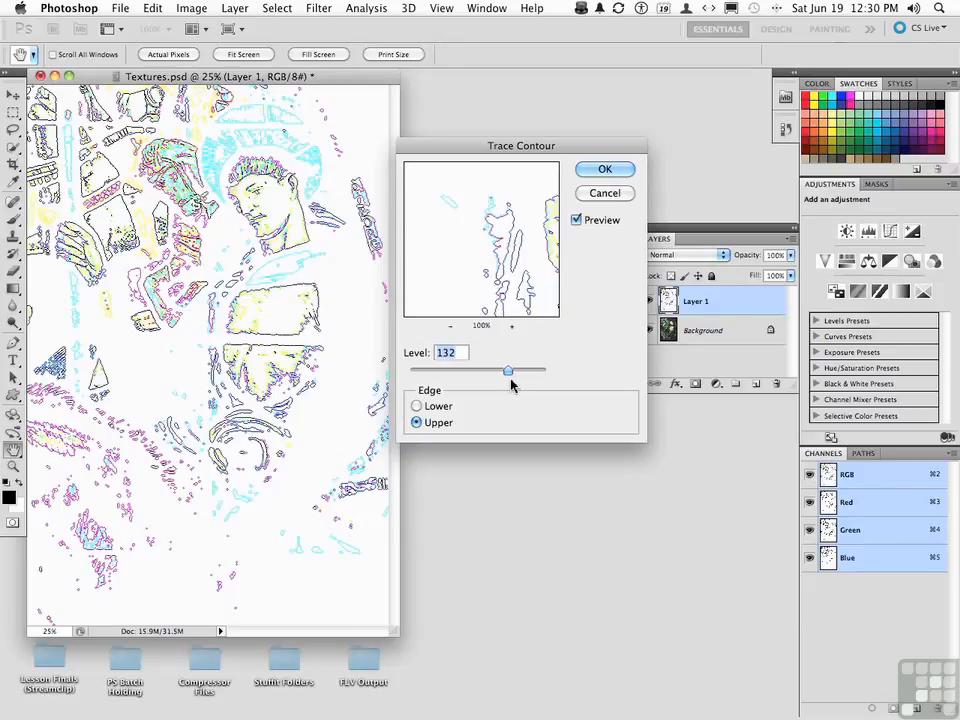
mouse_move(493, 373)
mouse_down()
mouse_move(426, 372)
mouse_move(544, 375)
mouse_move(499, 372)
mouse_up()
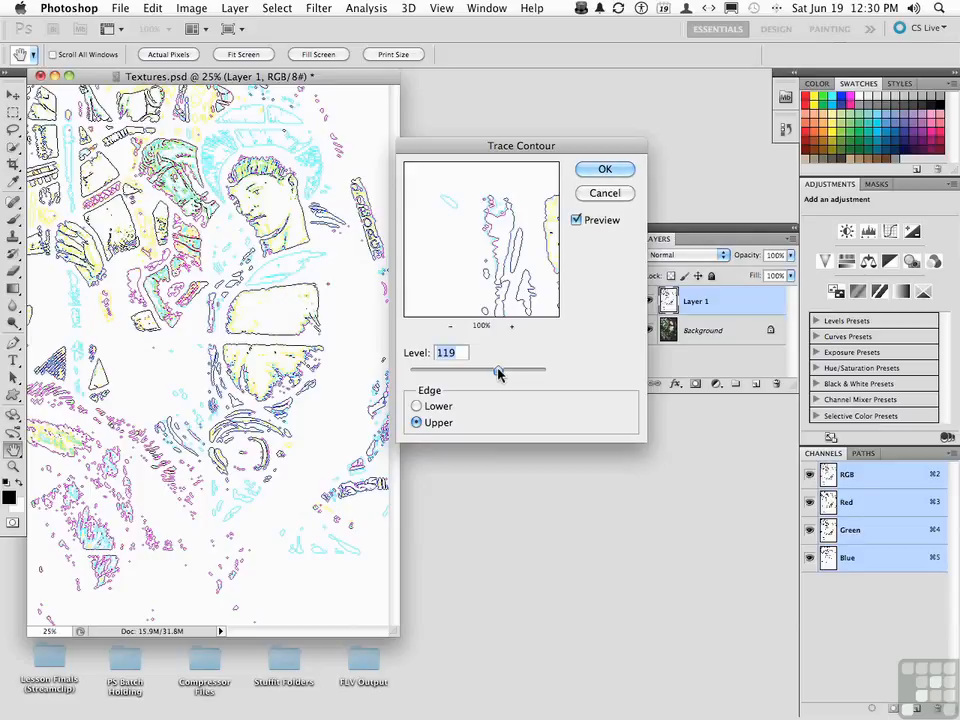
click(440, 406)
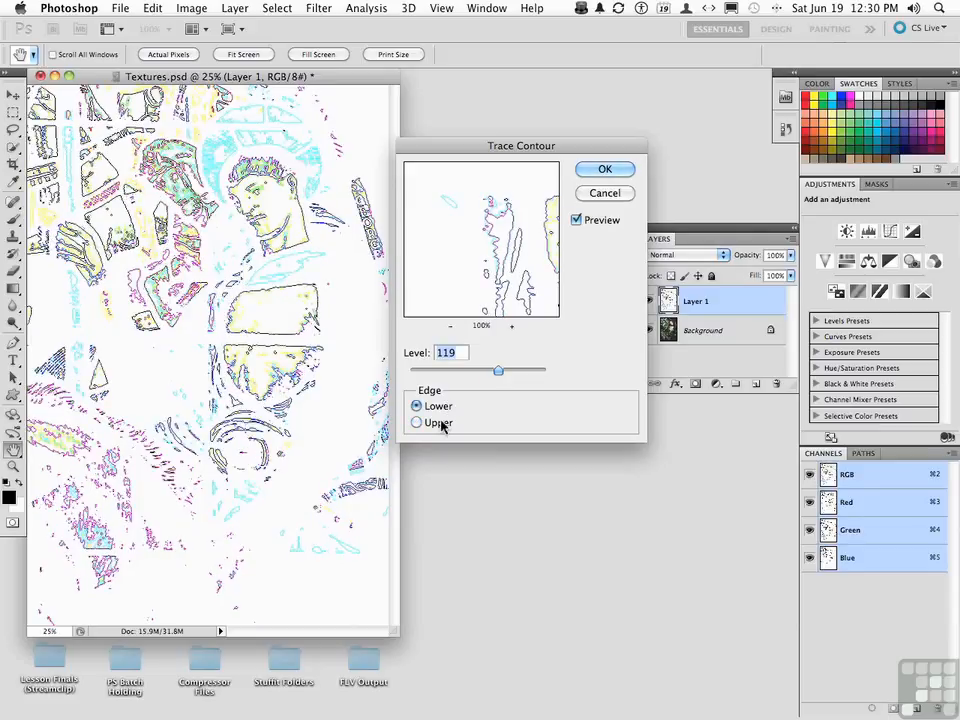
click(440, 423)
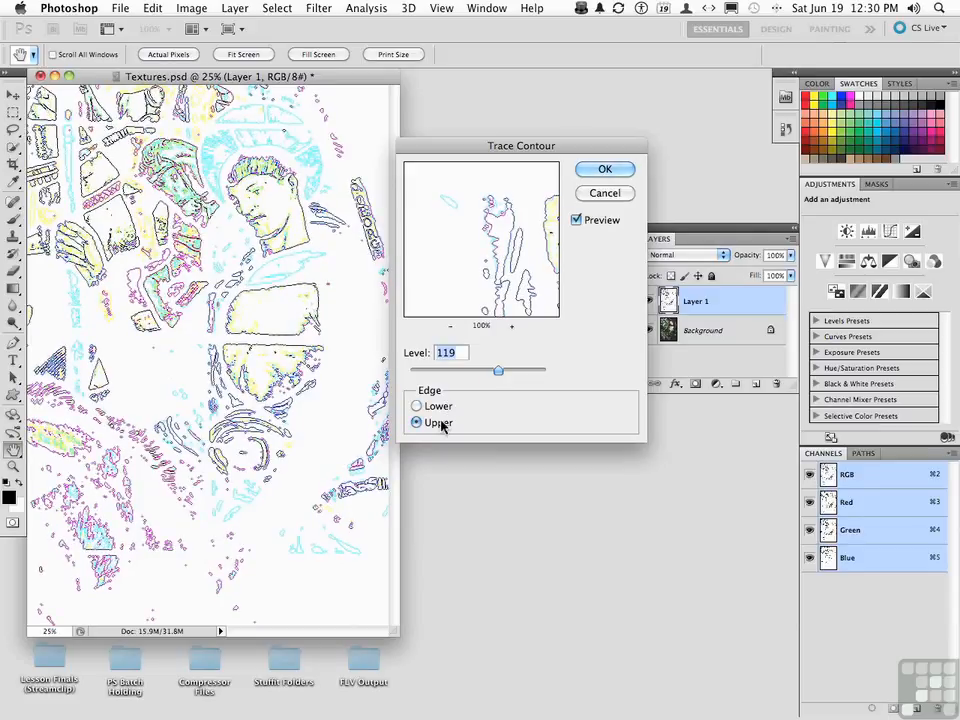
click(605, 170)
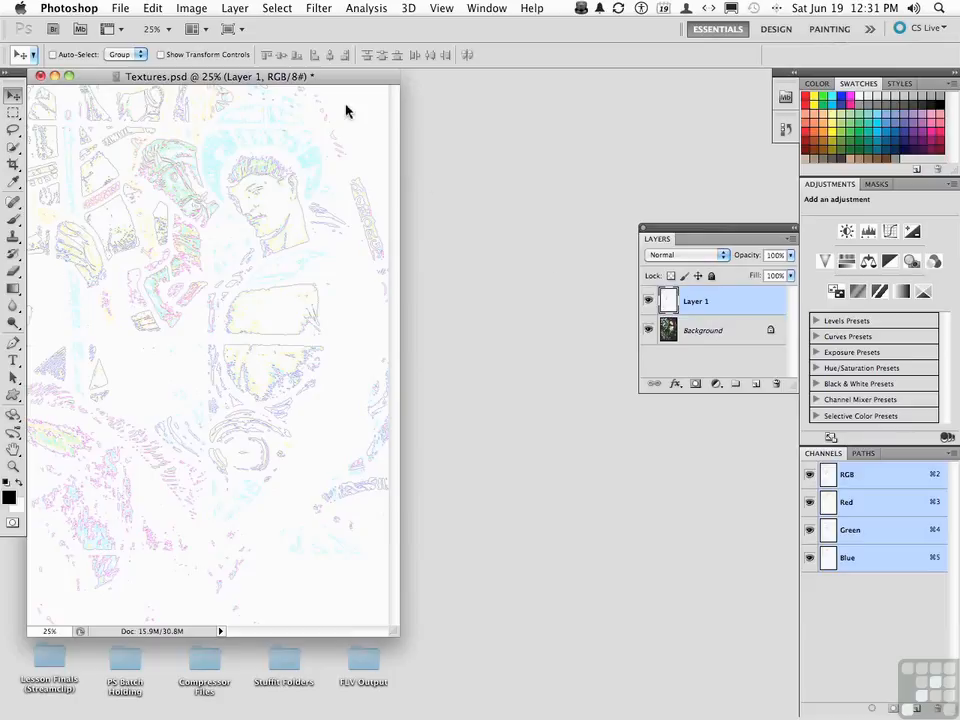
Desaturate the contour-traced layer
click(192, 8)
mouse_move(216, 54)
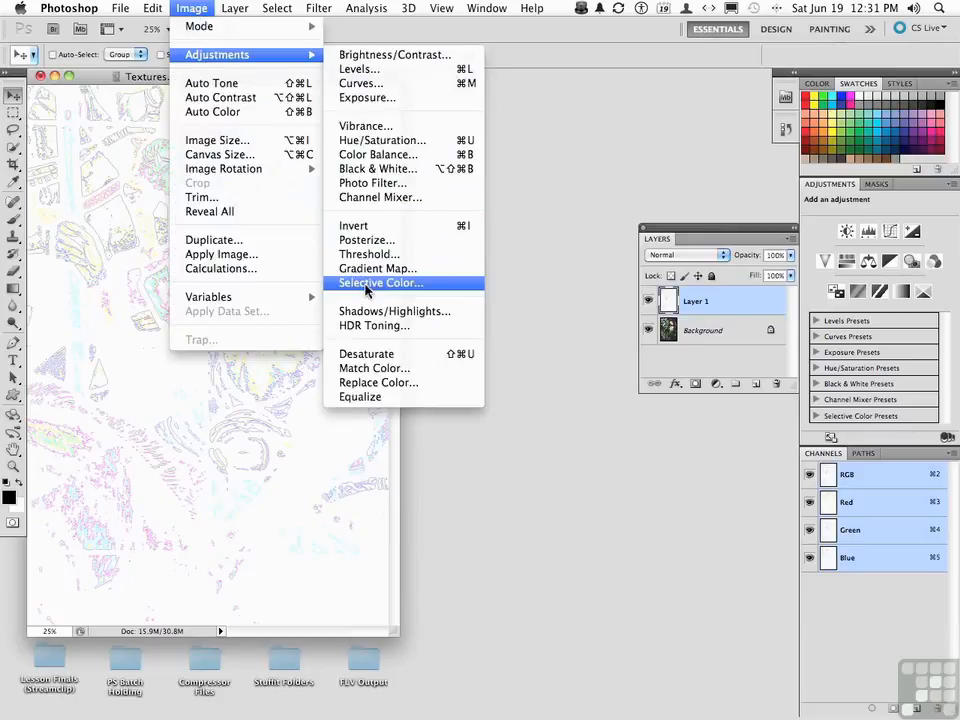
click(366, 354)
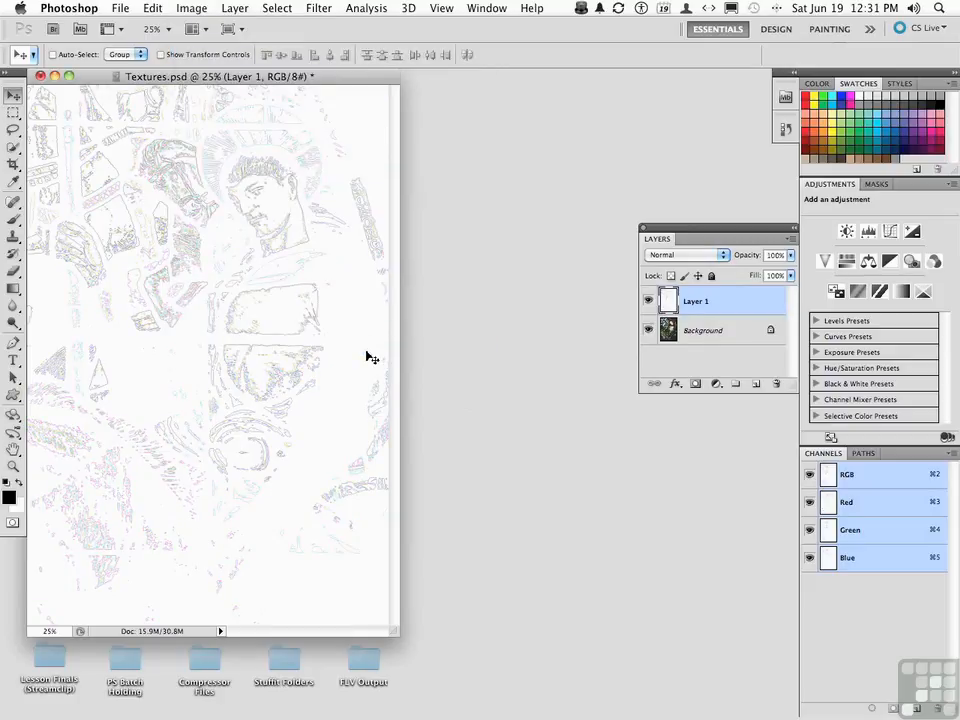
Apply a Threshold adjustment to the contour-traced Layer 1 with the level raised to about 255, comparing with the preview
click(192, 8)
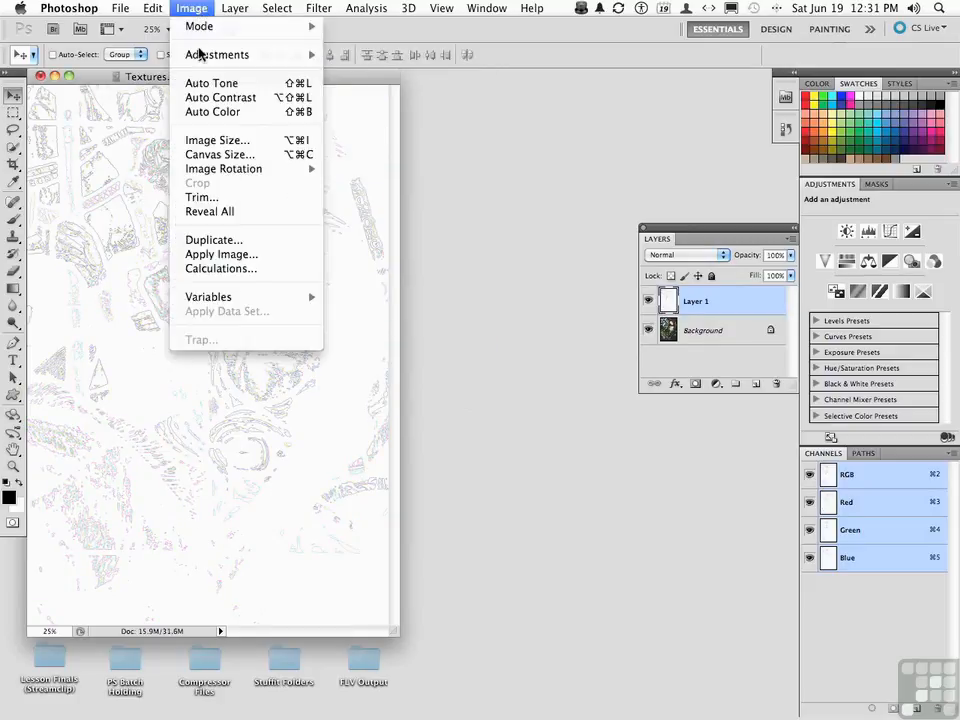
mouse_move(190, 54)
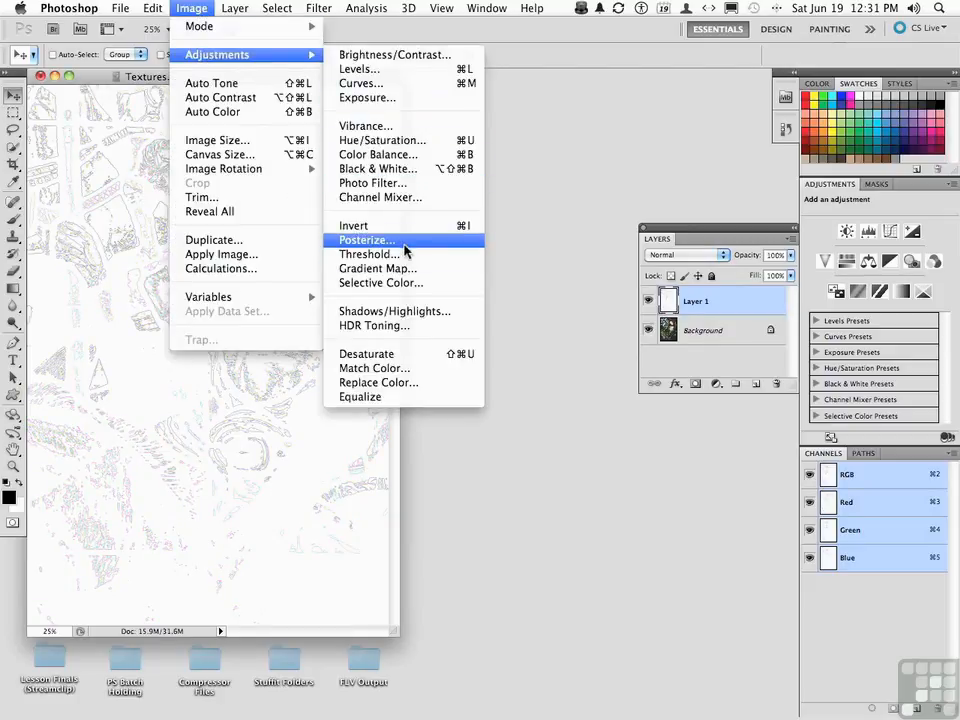
click(400, 255)
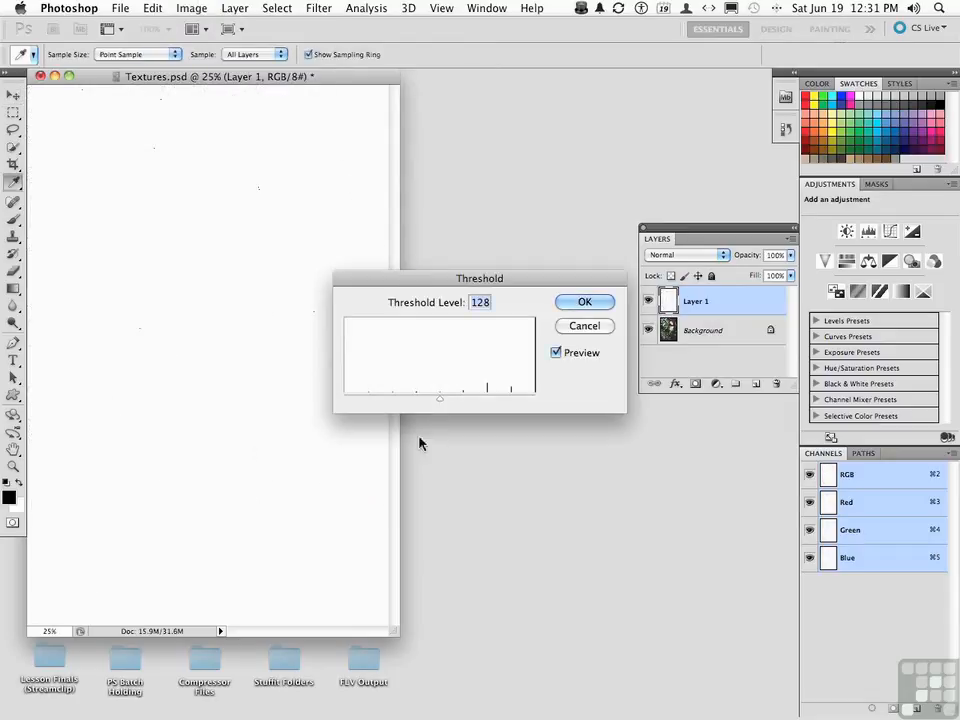
drag(440, 399, 531, 403)
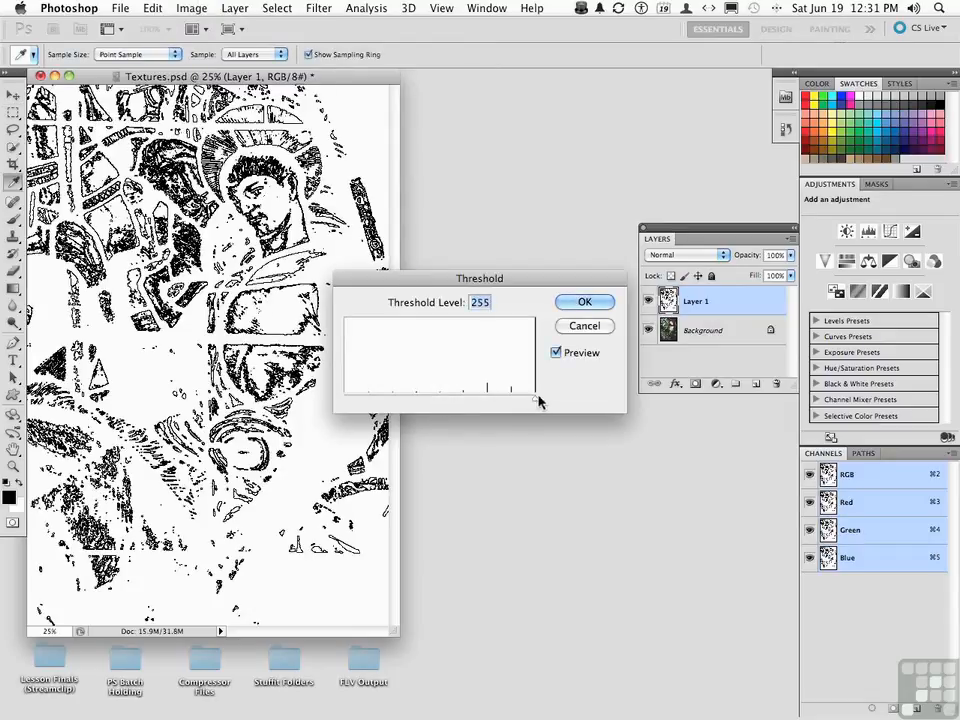
click(556, 353)
click(547, 350)
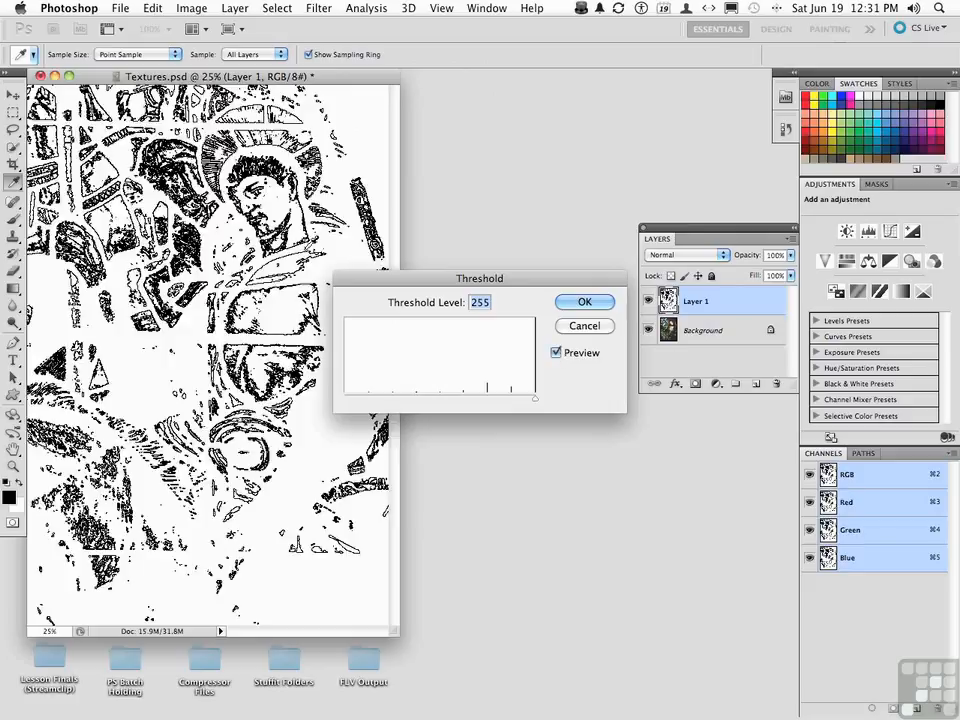
drag(535, 398, 530, 402)
click(585, 303)
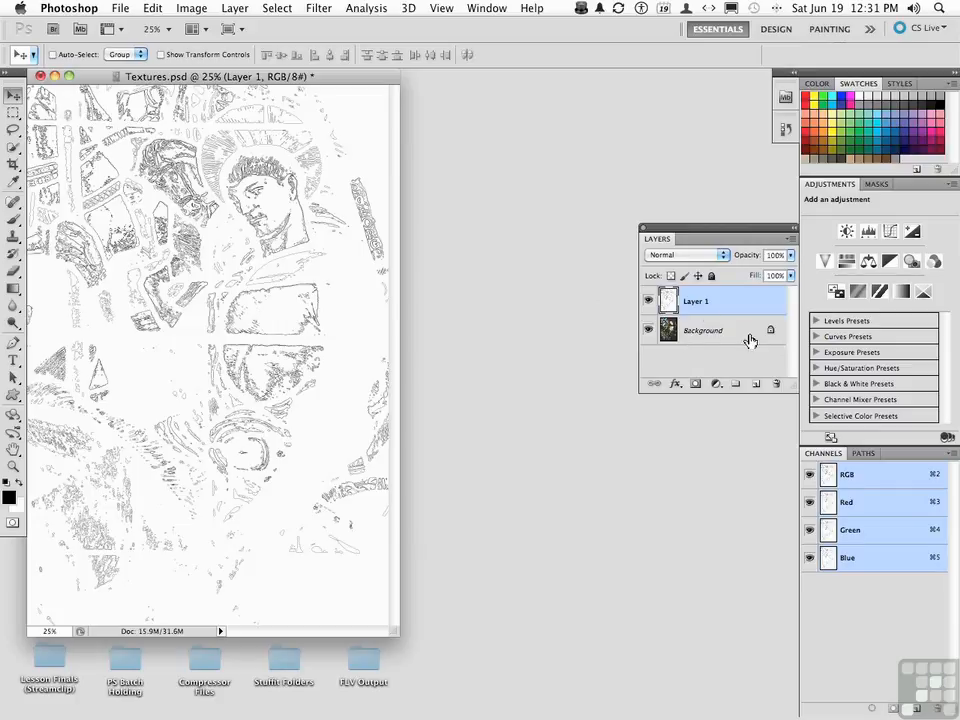
Try the Multiply blend mode on Layer 1 and compare the effect by hiding and showing Layer 1 and the Background
click(703, 257)
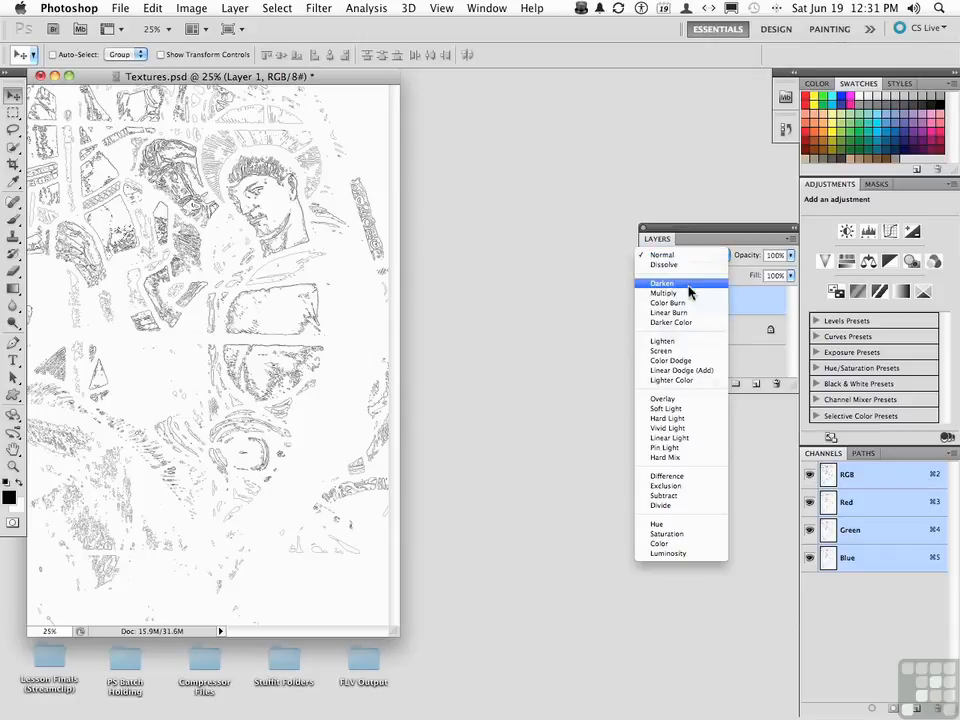
click(688, 293)
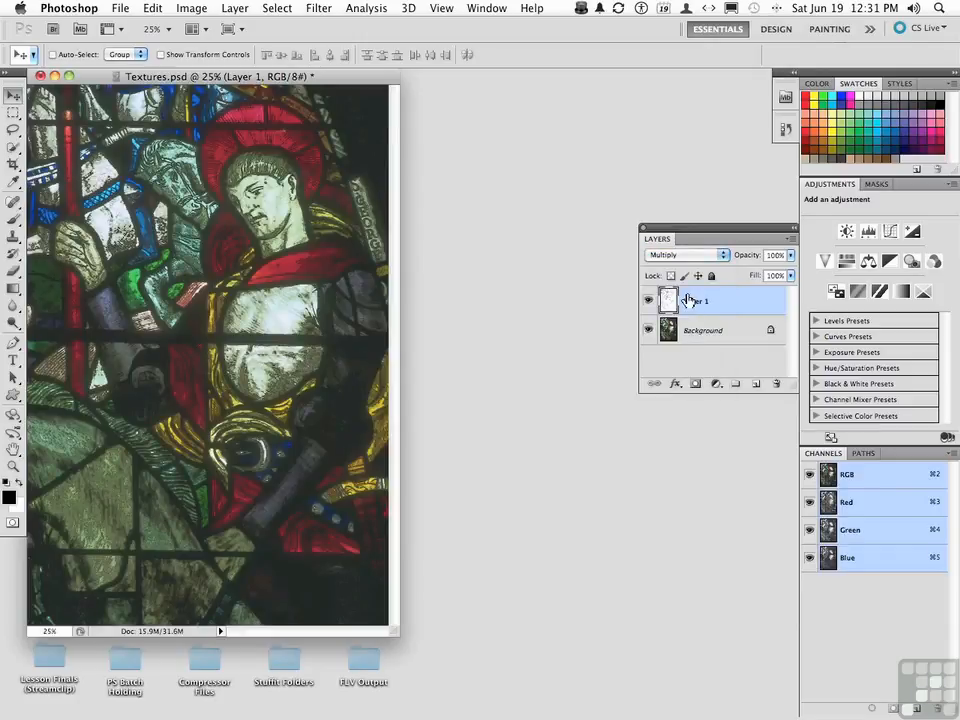
click(648, 302)
click(648, 302)
click(648, 302)
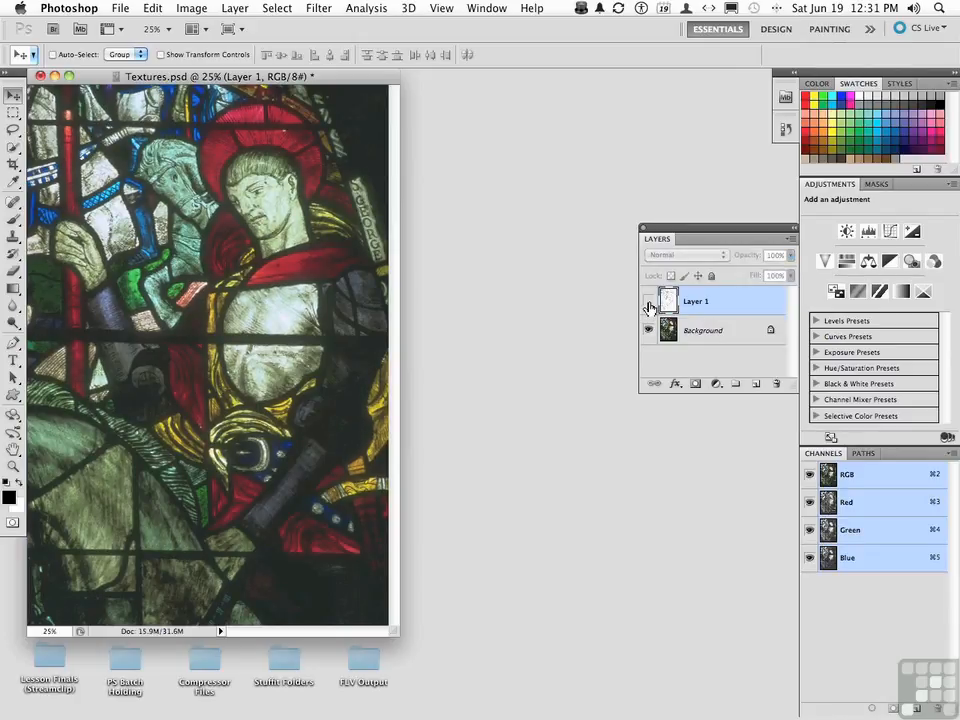
click(648, 304)
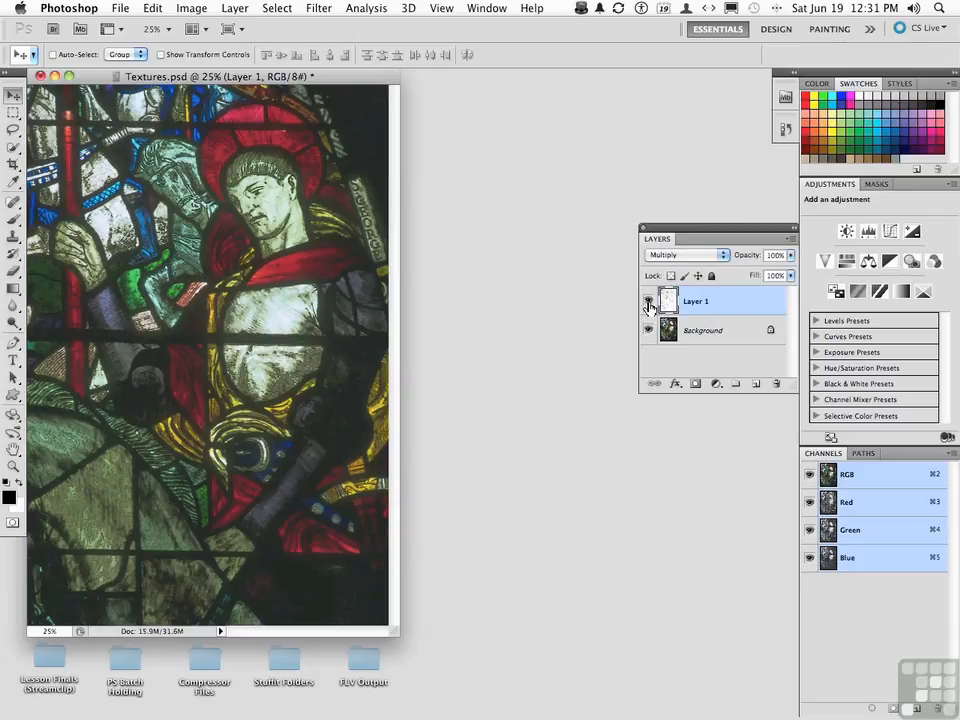
click(648, 331)
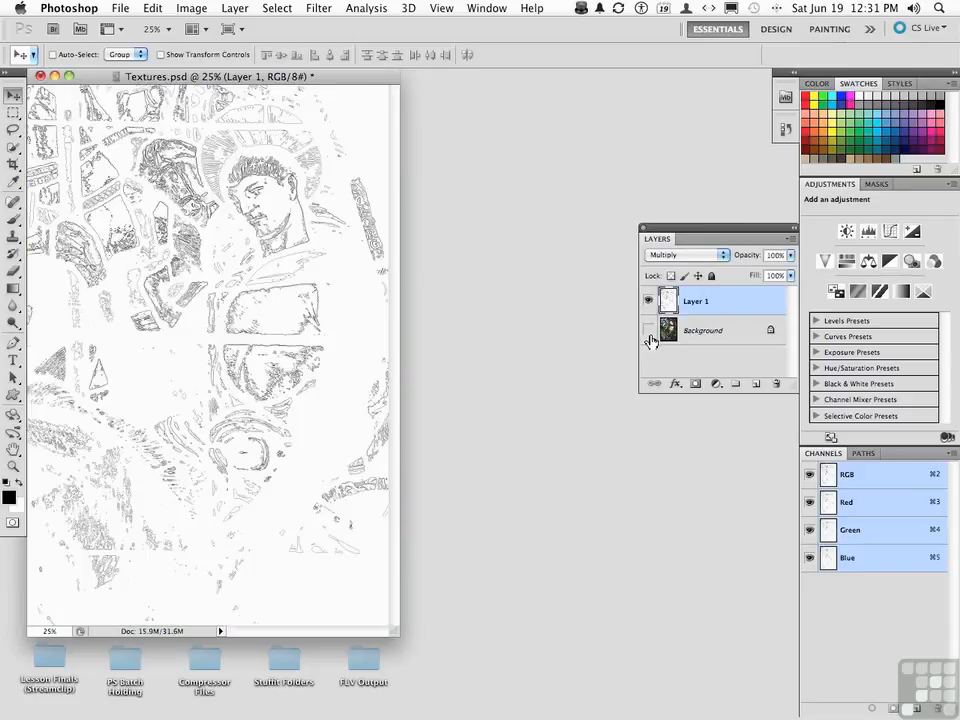
click(648, 331)
Try the Screen blend mode on Layer 1, replace it with Hard Light, and compare with the Background hidden and shown
click(686, 254)
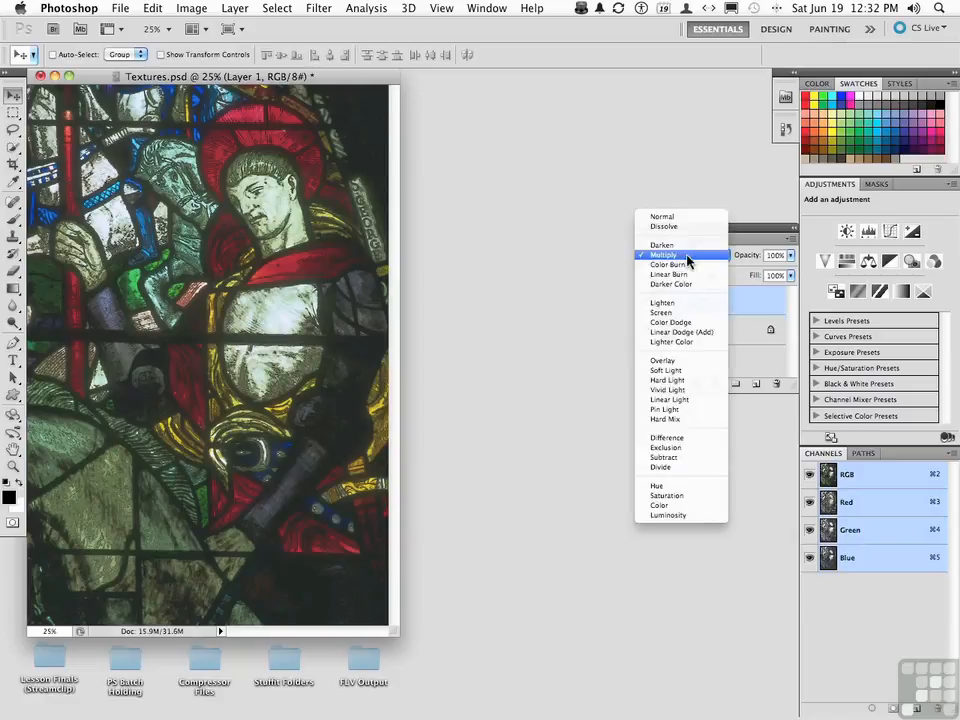
click(687, 313)
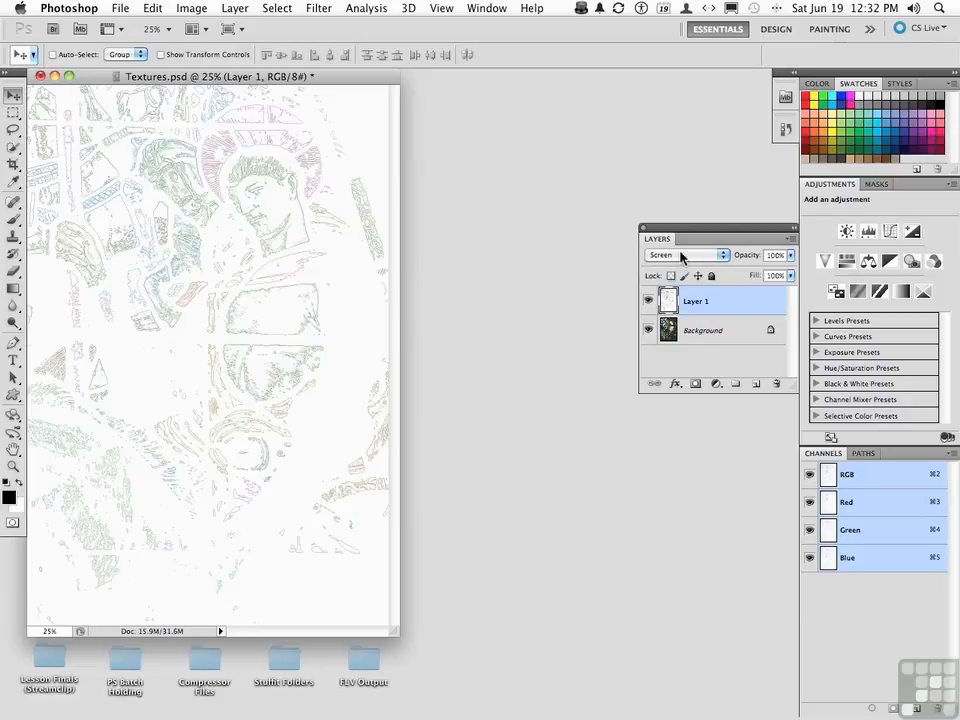
click(681, 257)
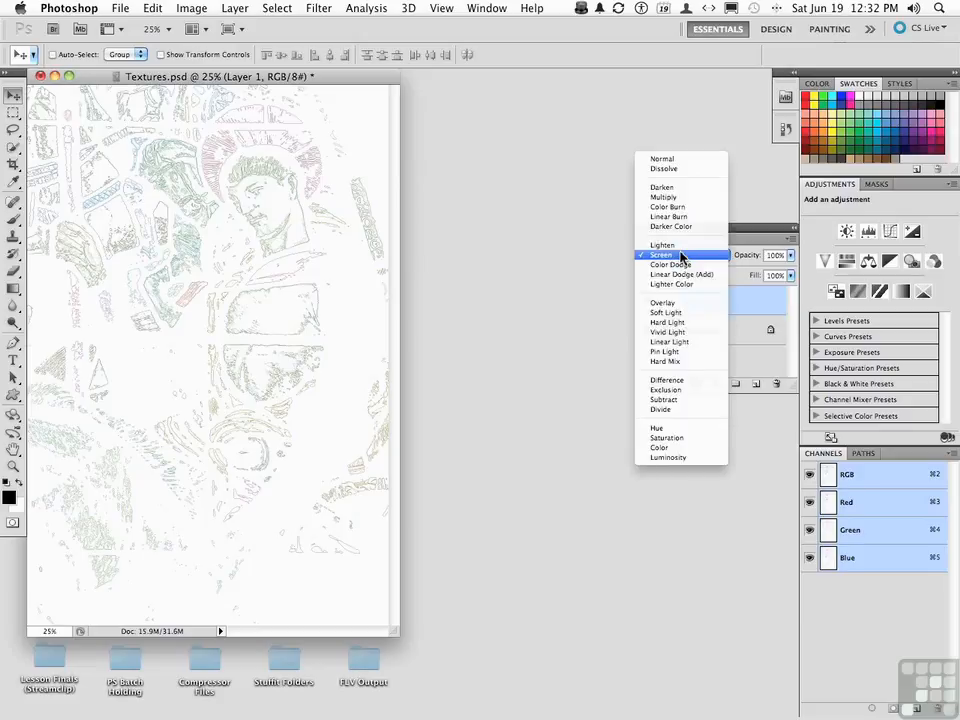
click(687, 323)
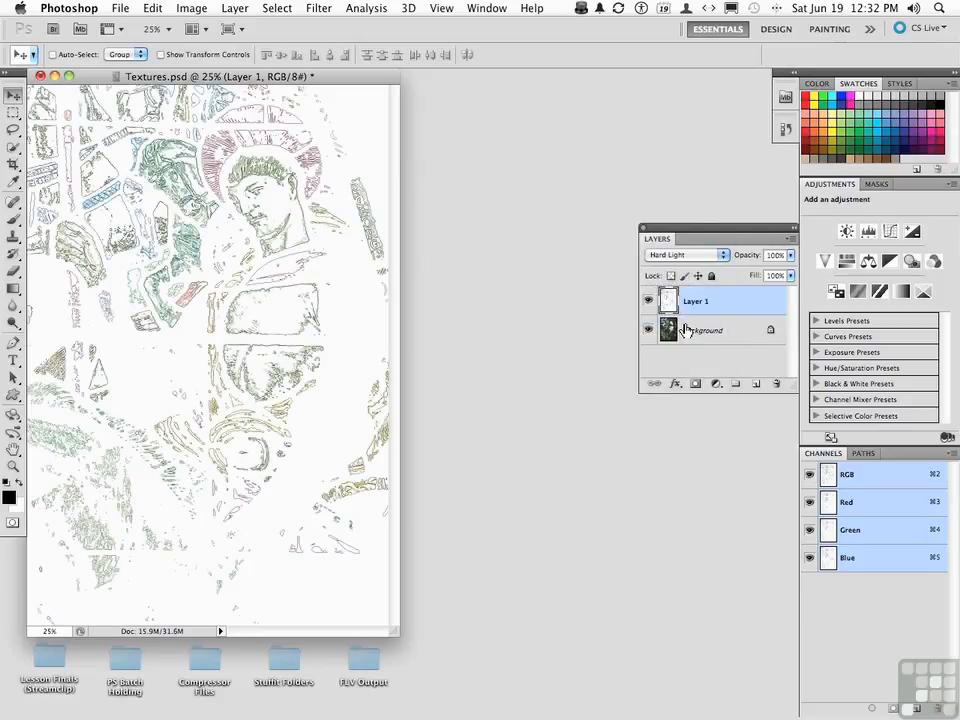
click(650, 330)
click(649, 330)
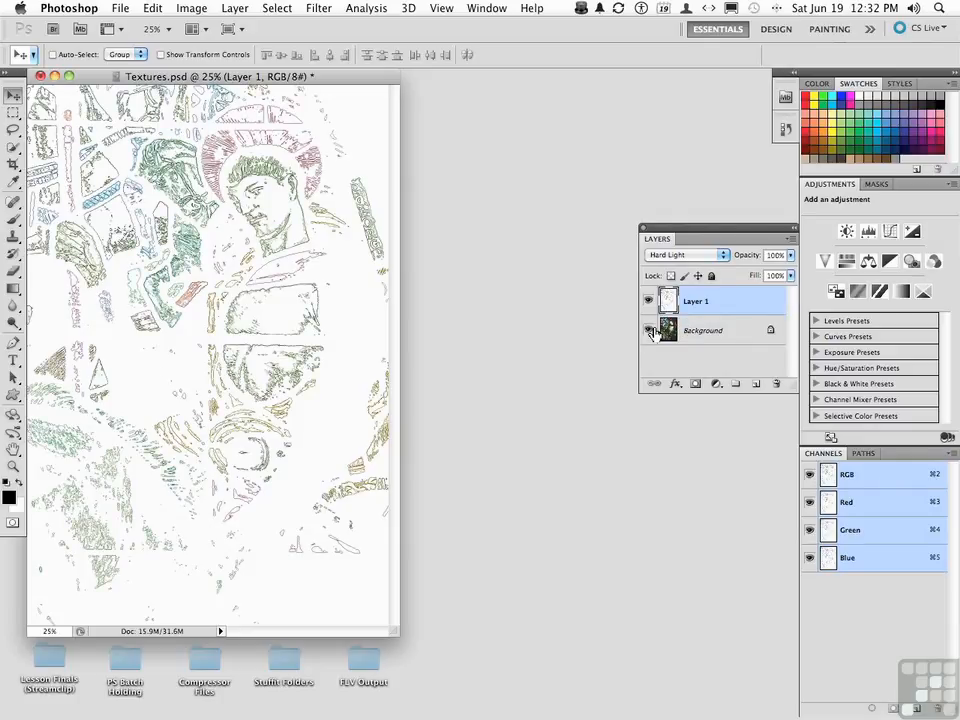